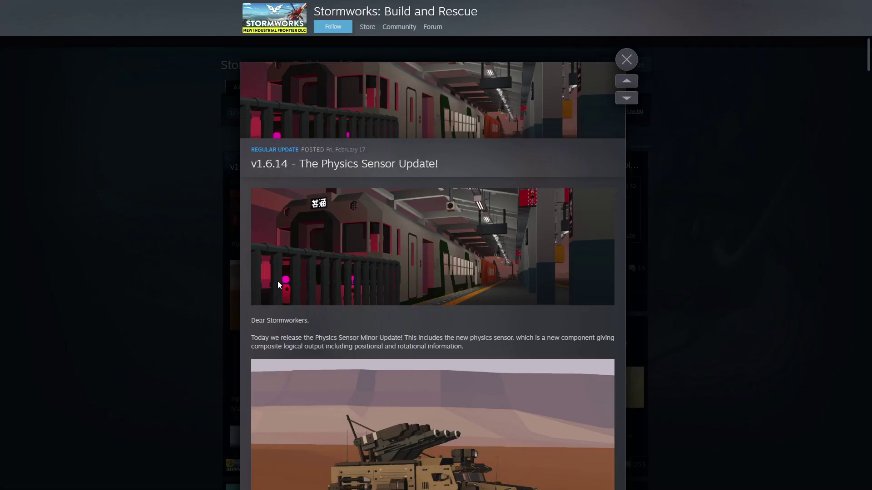
# Read through the v1.6.14 Physics Sensor Update announcement and its patch notes.
pyautogui.scroll(-1, 261, 293)
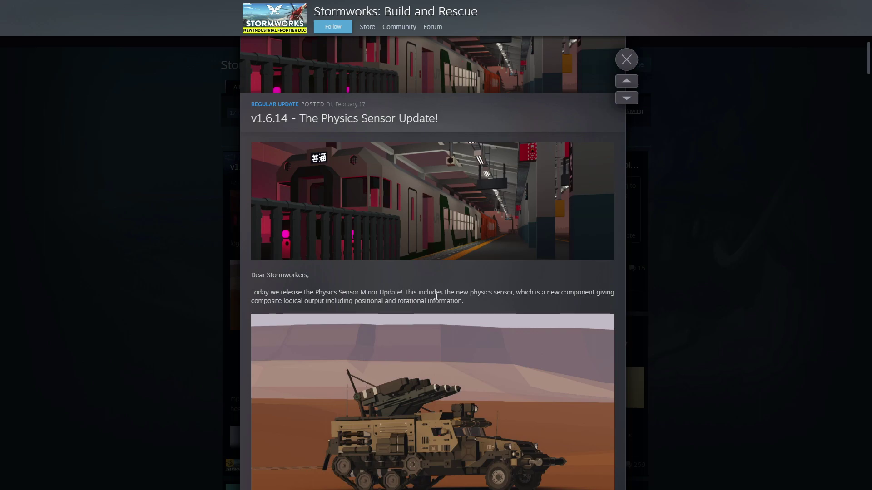
pyautogui.scroll(-4, 432, 312)
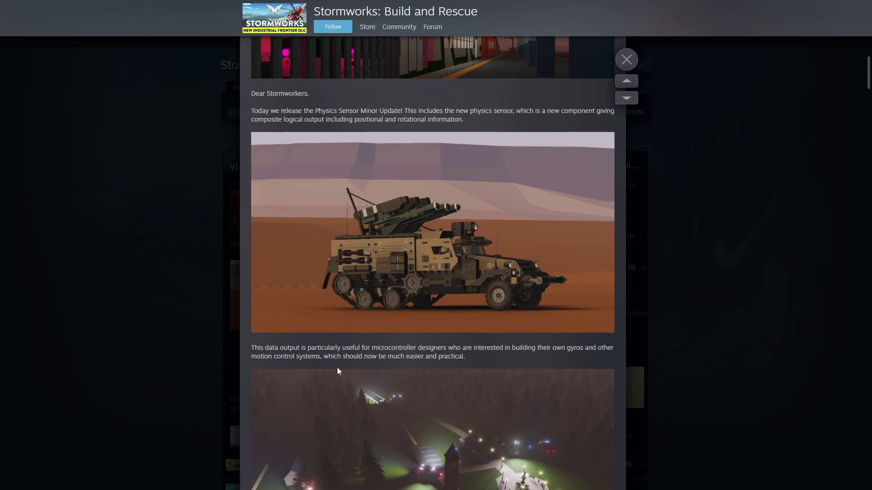
pyautogui.scroll(-5, 435, 365)
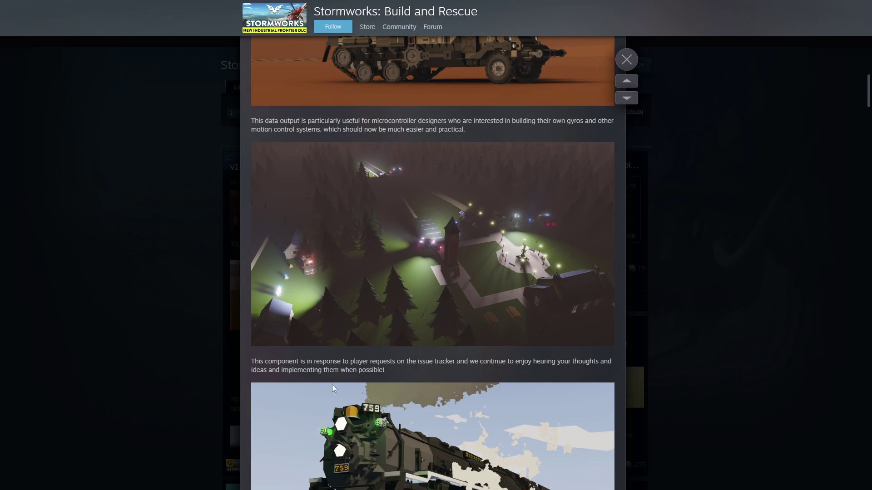
pyautogui.scroll(-6, 332, 386)
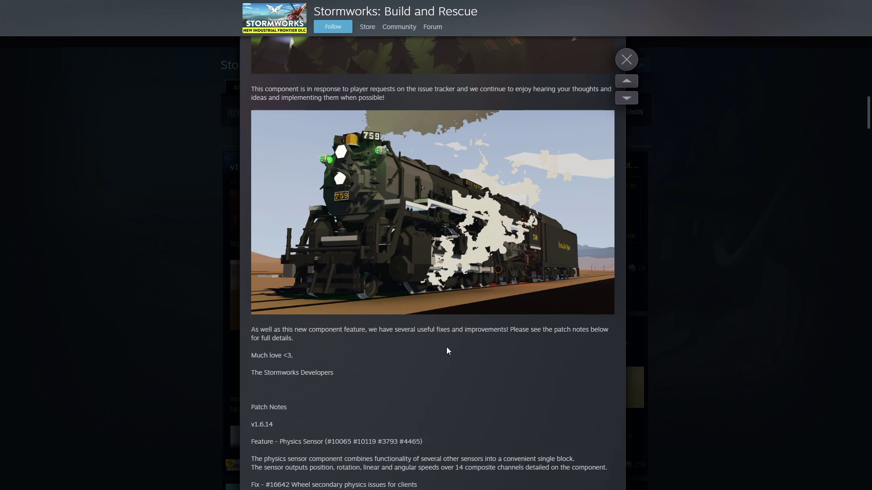
pyautogui.scroll(-3, 384, 350)
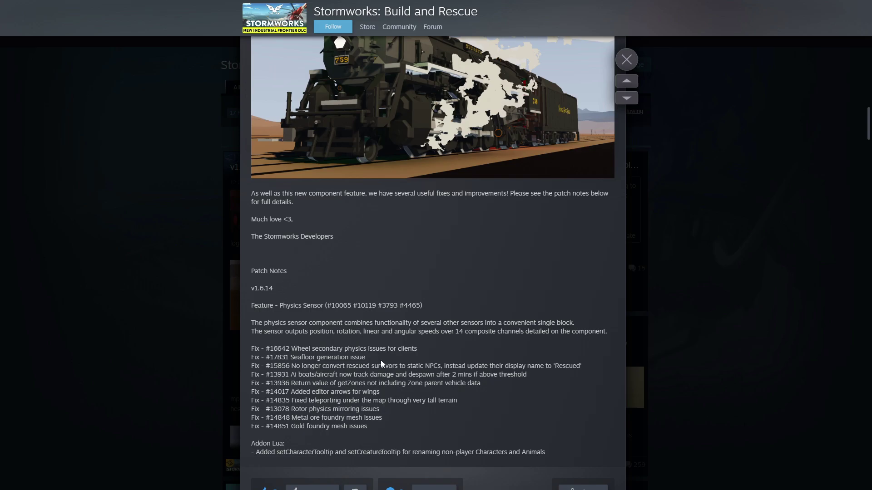
pyautogui.scroll(-1, 387, 363)
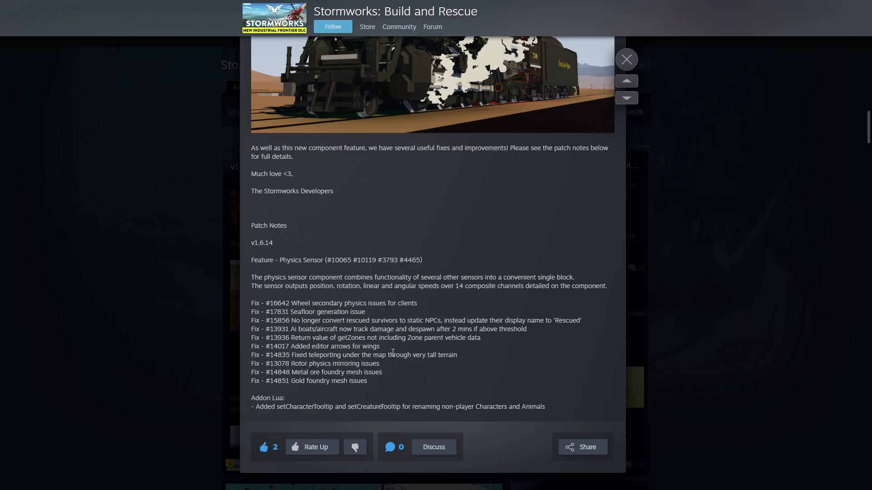
pyautogui.scroll(20, 393, 353)
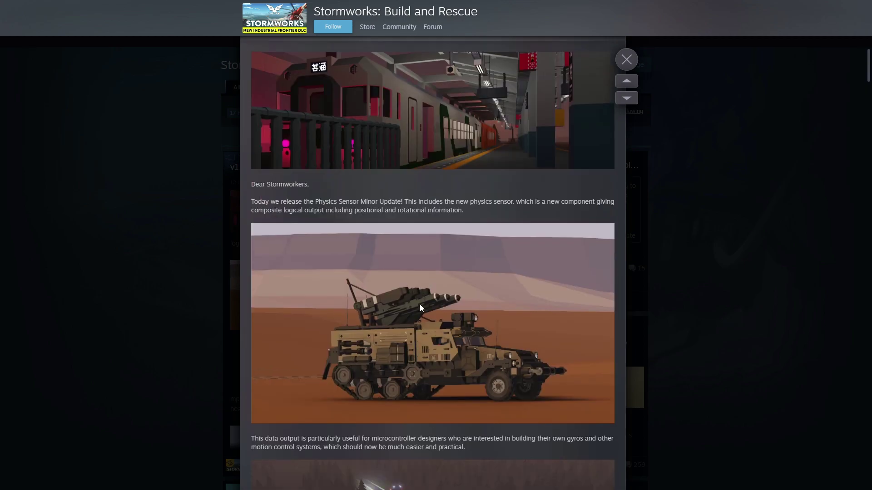
pyautogui.scroll(-20, 420, 317)
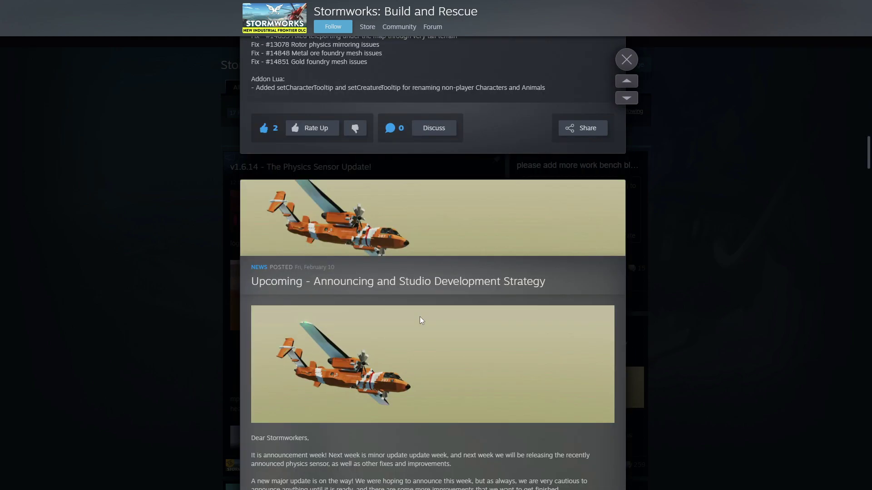
pyautogui.scroll(-7, 420, 317)
pyautogui.scroll(20, 419, 322)
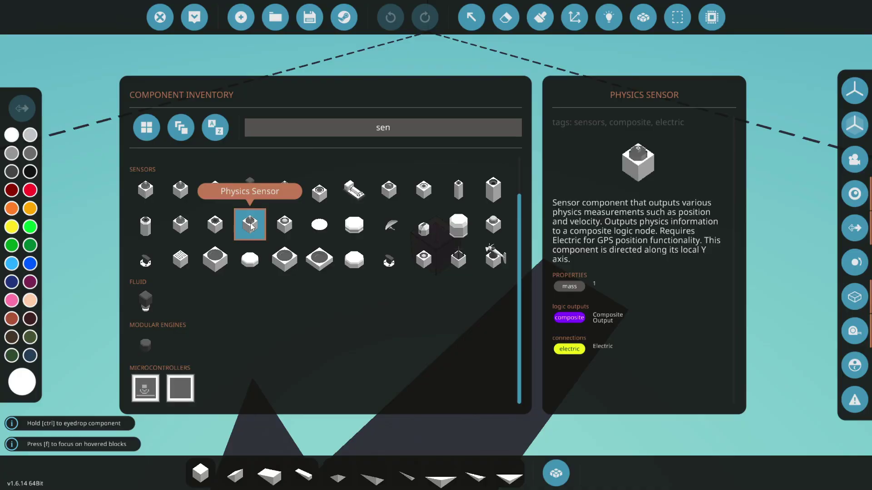
pyautogui.click(250, 222)
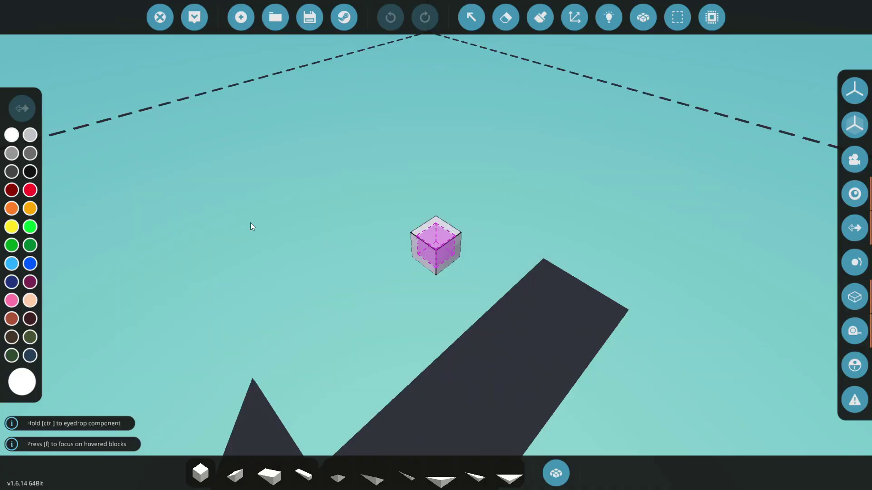
# Place the physics sensor on top of the starting block and delete the block beneath it.
pyautogui.click(425, 231)
pyautogui.press('w')
pyautogui.press('2')
pyautogui.click(434, 273)
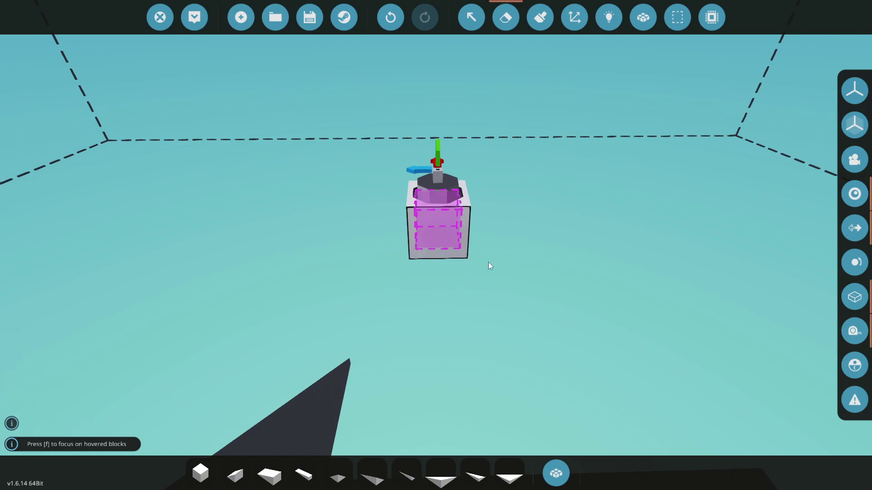
pyautogui.press('space')
pyautogui.press('a')
pyautogui.press('w')
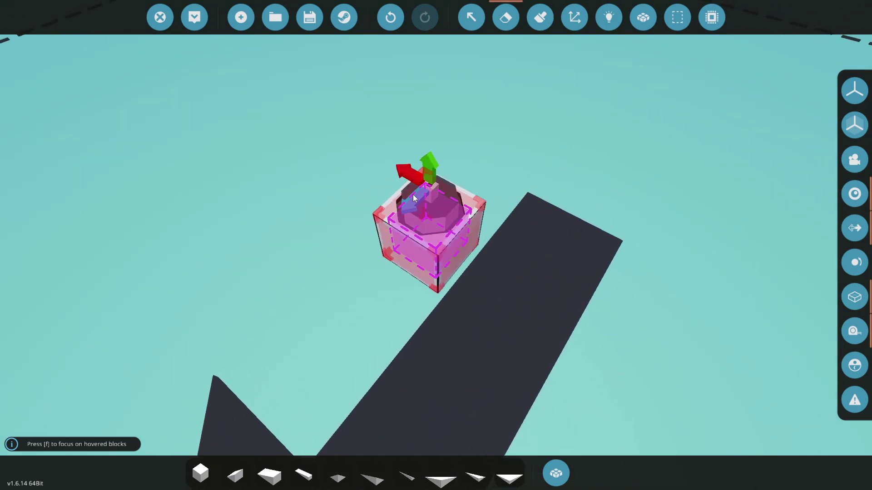
pyautogui.press('d')
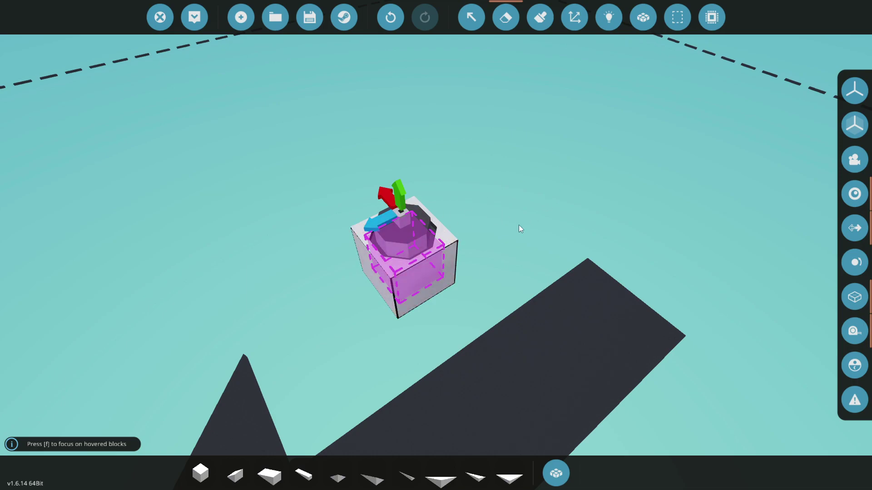
# Examine the physics sensor's composite output node and its description in the logic view.
pyautogui.click(609, 17)
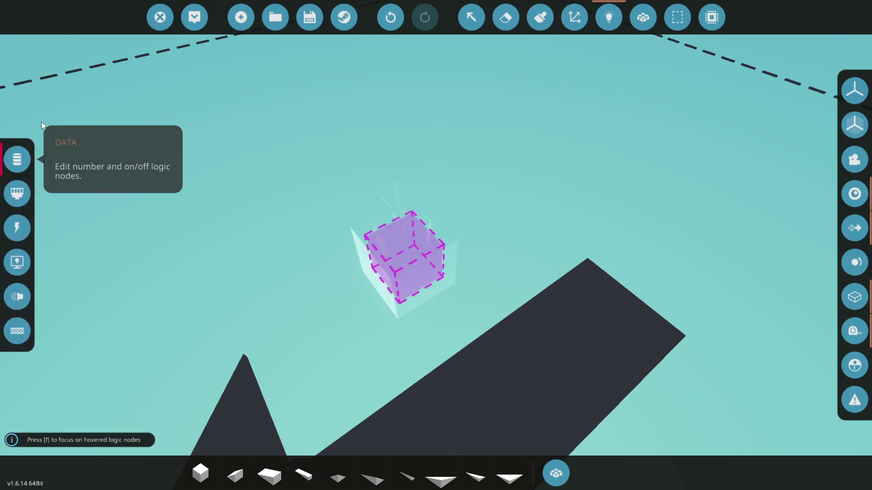
pyautogui.click(18, 193)
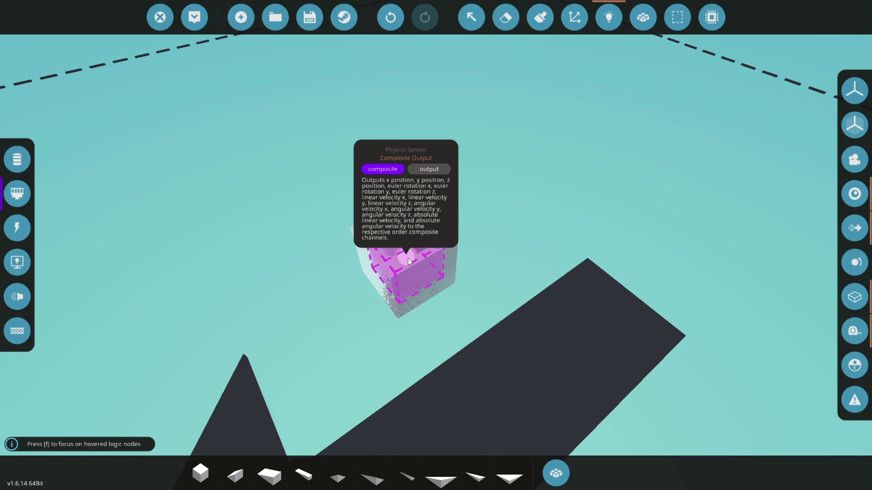
pyautogui.click(468, 19)
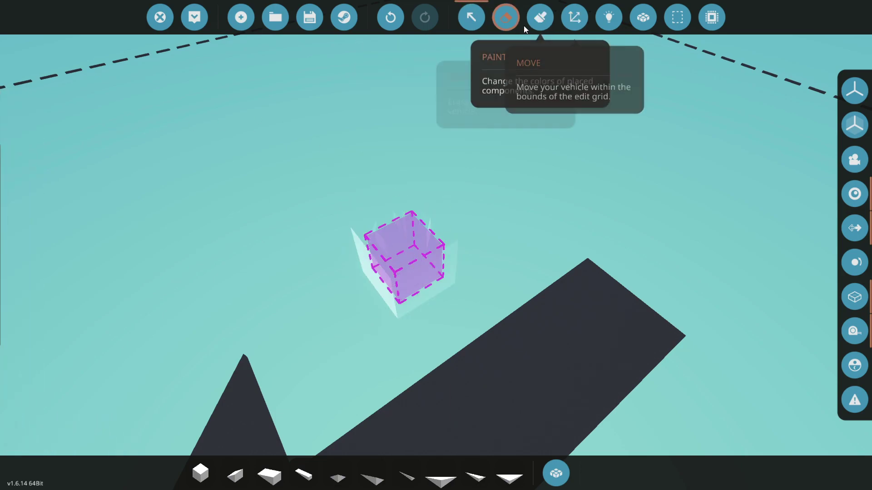
pyautogui.click(602, 16)
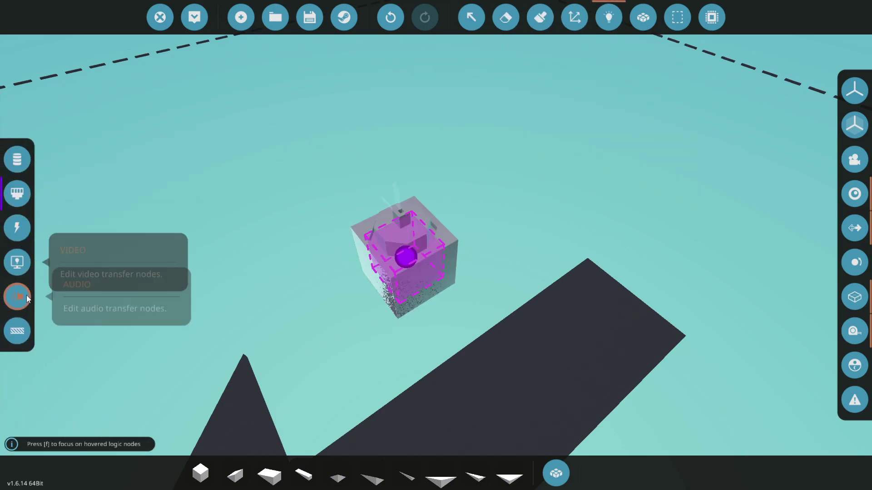
pyautogui.moveTo(404, 267)
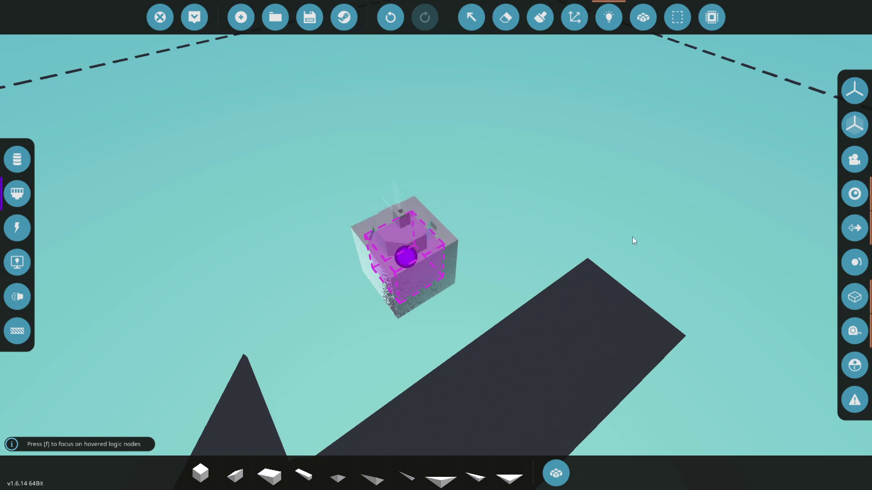
pyautogui.scroll(-3, 553, 219)
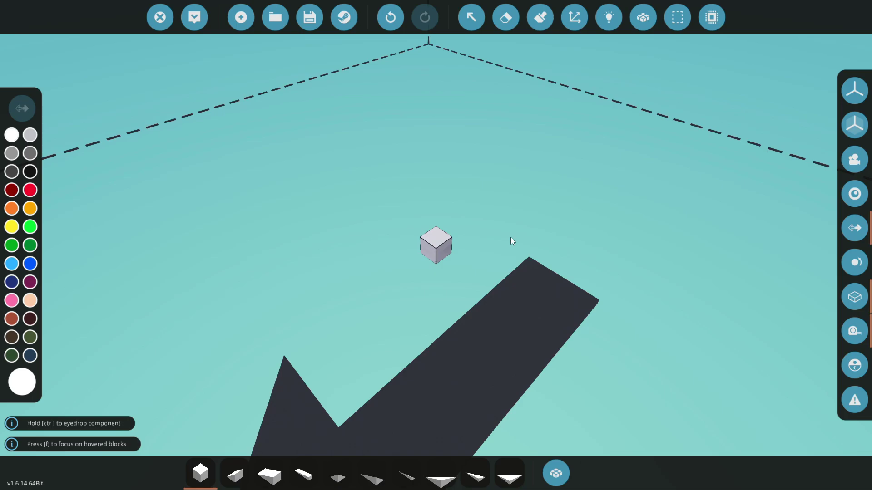
# Search the component inventory for "wing" and attach a Wing Front Section (Small) to the starting block, rotated to lie flat.
pyautogui.press('q')
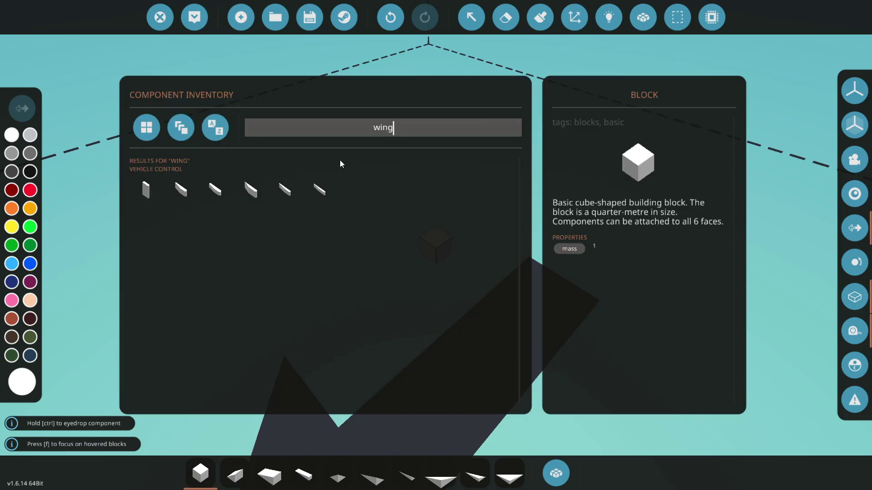
pyautogui.click(152, 191)
pyautogui.press('l')
pyautogui.press('l')
pyautogui.press('l')
pyautogui.press('i')
pyautogui.press('i')
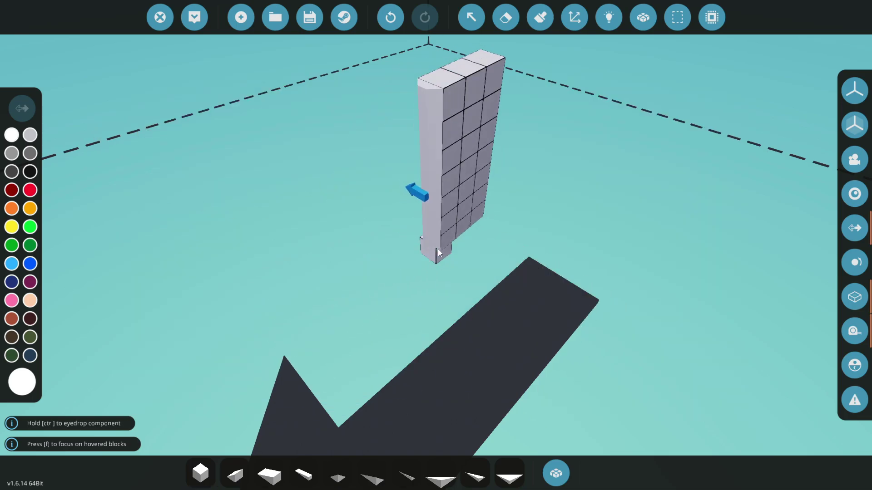
pyautogui.press('i')
pyautogui.press('r')
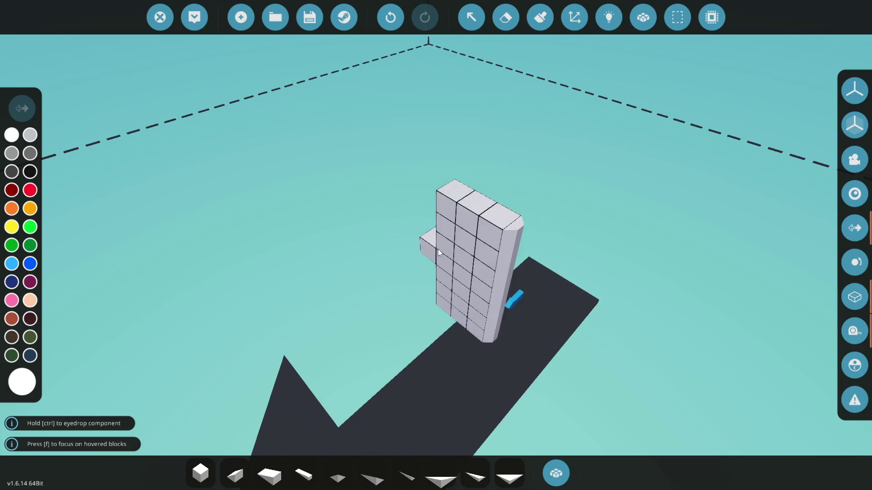
pyautogui.press('r')
pyautogui.press('r')
pyautogui.press('r')
pyautogui.click(438, 249)
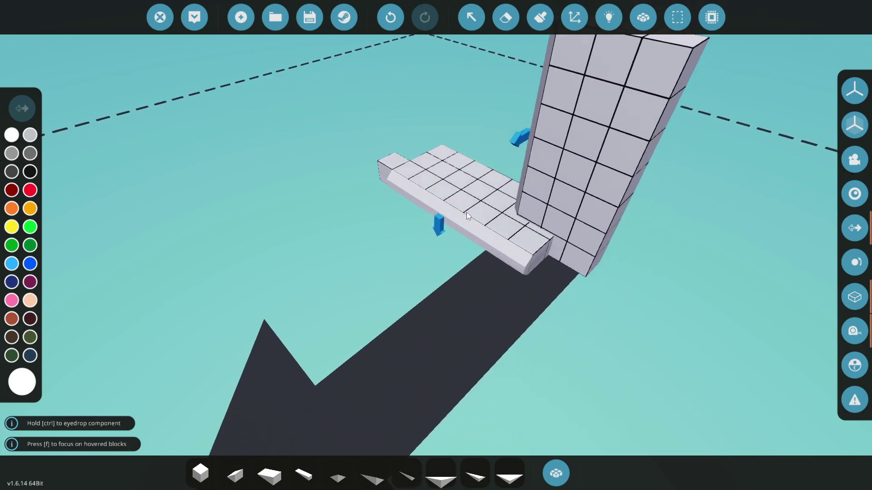
# Inspect the placed wing section and its editor direction arrow from several sides.
pyautogui.hotkey('ctrl', 'z')
pyautogui.hotkey('ctrl', 'y')
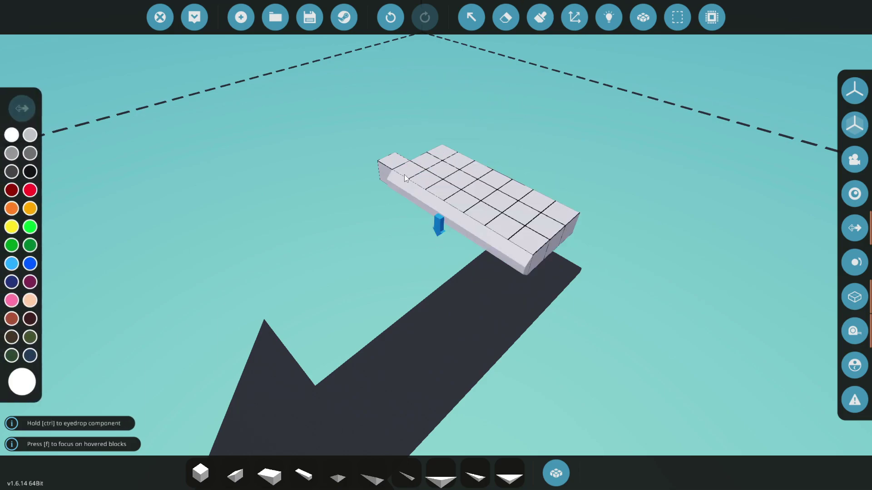
pyautogui.press('d')
pyautogui.moveTo(586, 301); pyautogui.dragTo(599, 260)
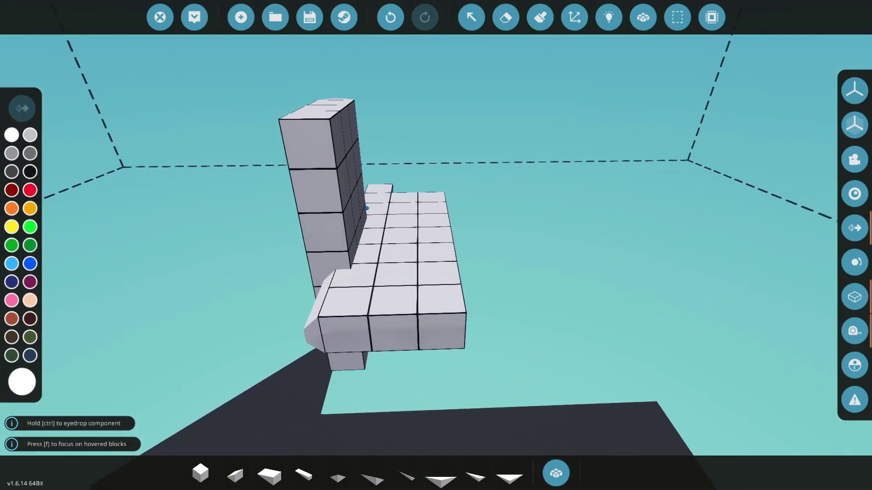
pyautogui.press('a')
pyautogui.press('d')
pyautogui.press('s')
pyautogui.press('w')
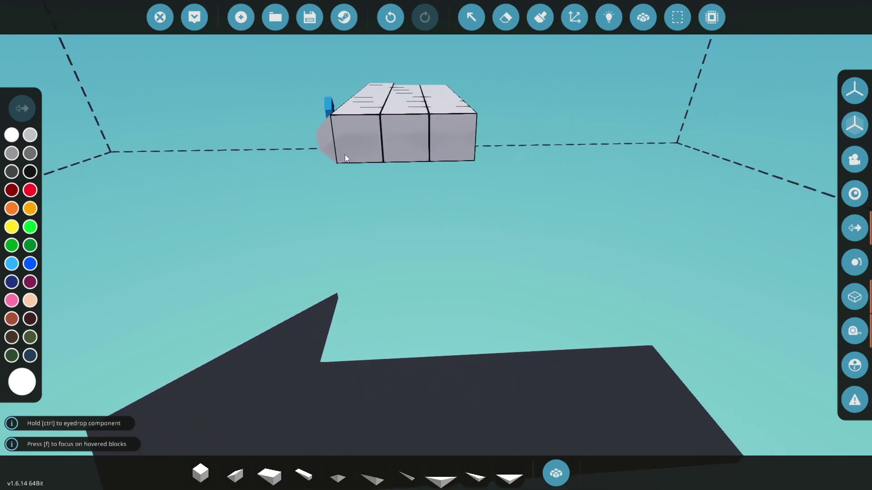
# Preview a basic block against the wing's end faces and examine the arrow along its leading edge.
pyautogui.press('1')
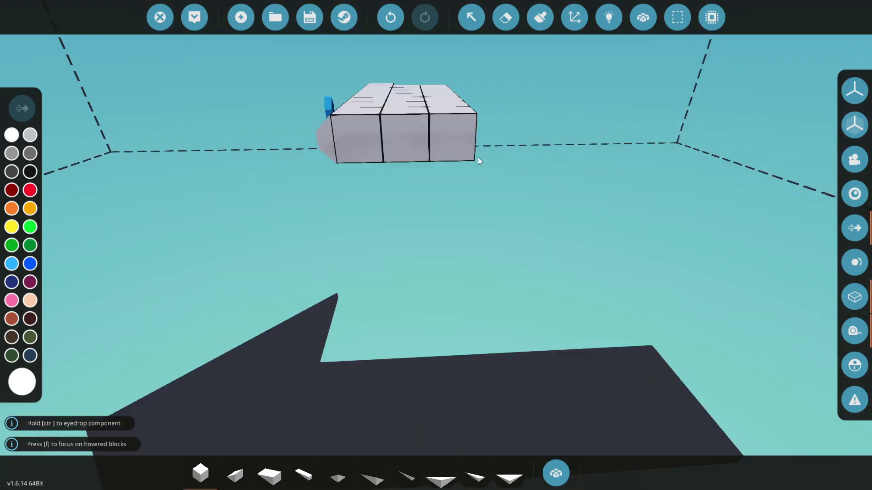
pyautogui.click(453, 136)
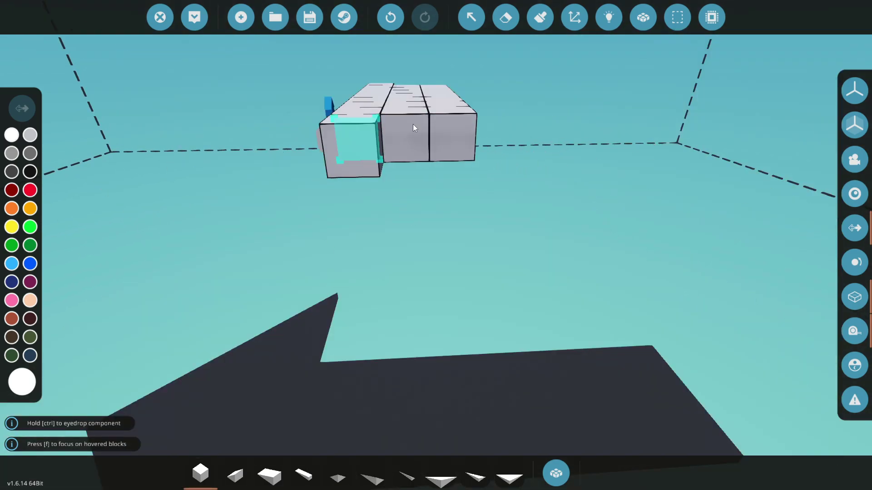
pyautogui.press('a')
pyautogui.moveTo(413, 124); pyautogui.dragTo(518, 268)
pyautogui.press('a')
pyautogui.press('d')
pyautogui.press('d')
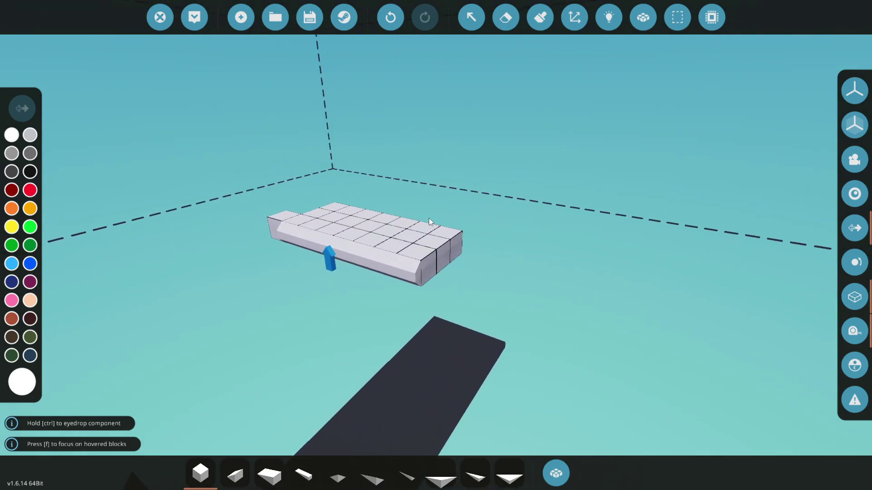
pyautogui.press('a')
pyautogui.moveTo(456, 217); pyautogui.dragTo(412, 211)
pyautogui.moveTo(482, 227); pyautogui.dragTo(452, 212)
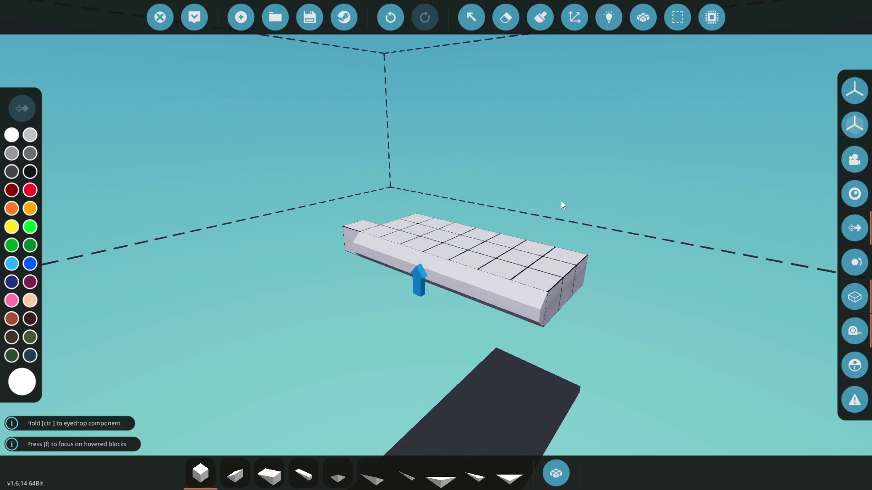
pyautogui.scroll(2, 561, 200)
pyautogui.scroll(-2, 563, 196)
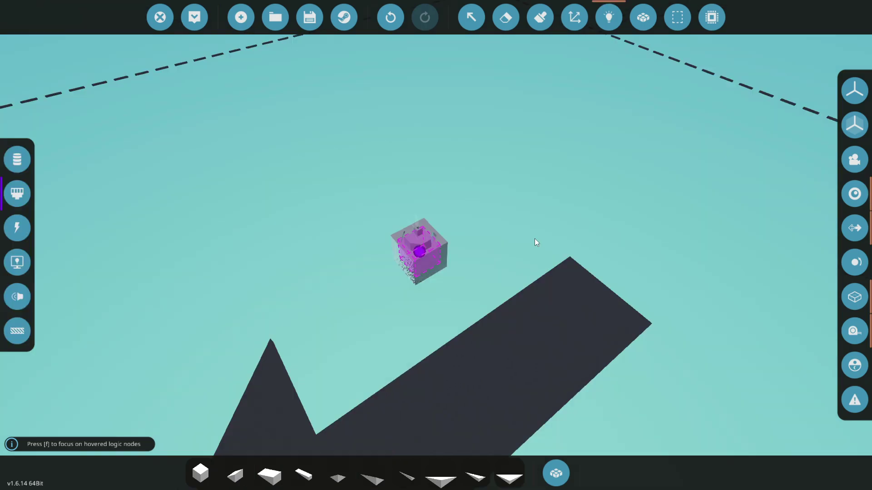